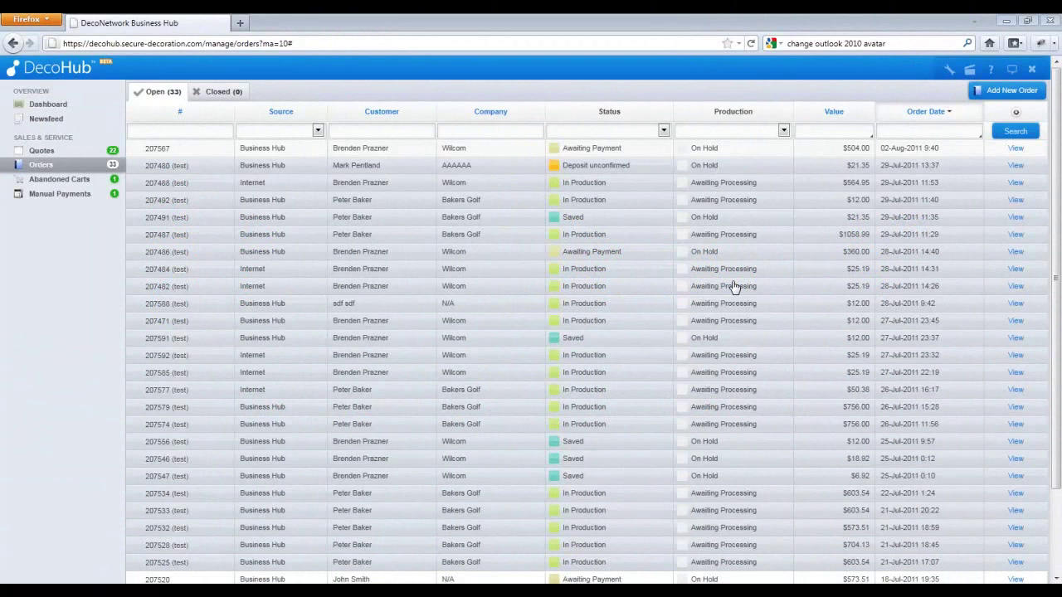
# Step: Switch to the open quotes list, which shows 22 quotes
pyautogui.click(42, 151)
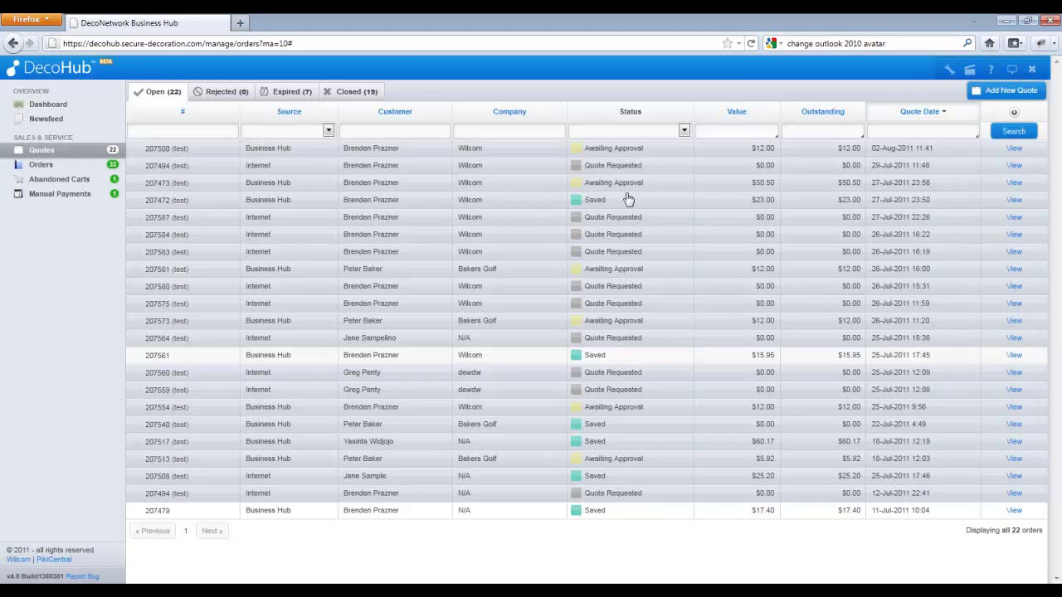
# Step: Create draft quote #207507, leaving title, PO number, expiry and due dates at their defaults
pyautogui.click(1011, 91)
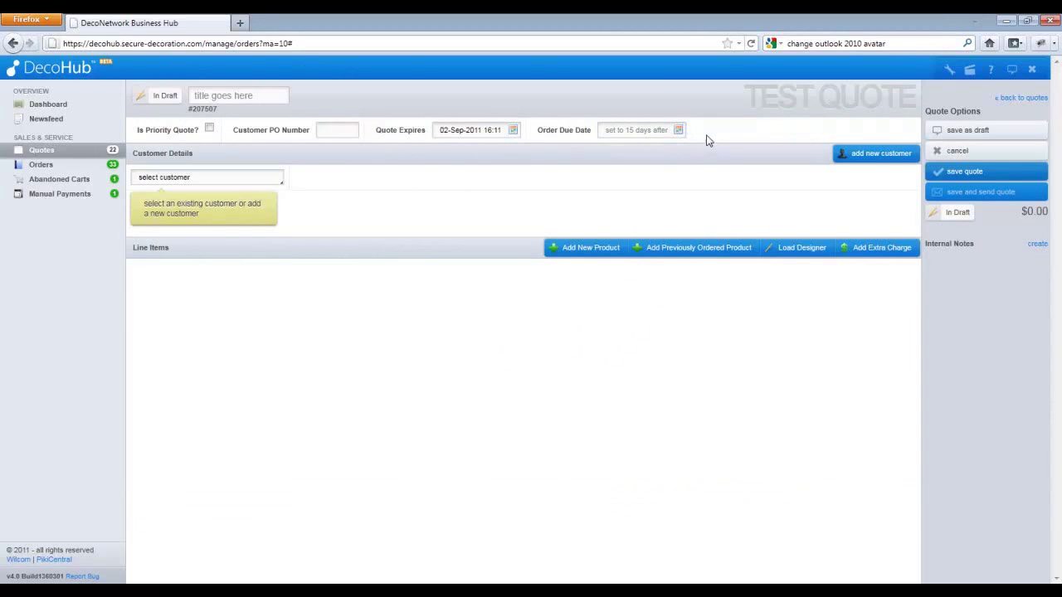
pyautogui.click(268, 98)
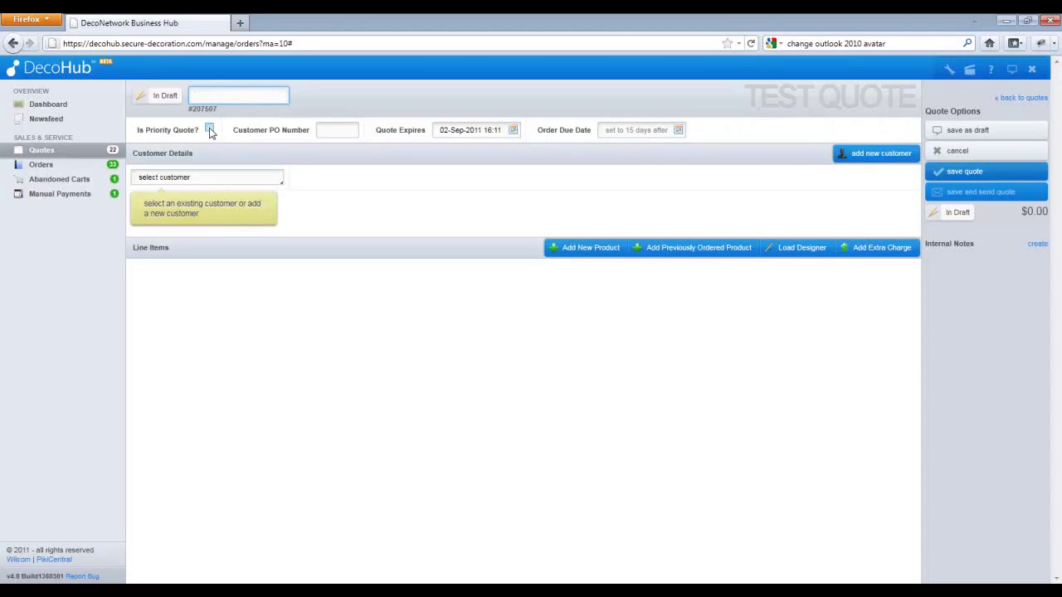
pyautogui.click(324, 135)
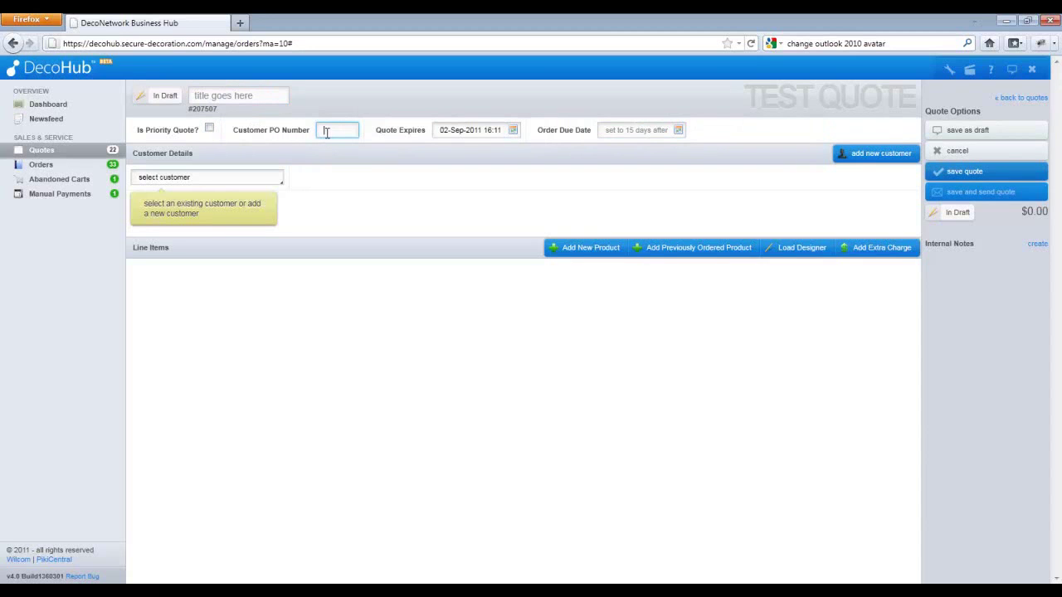
pyautogui.click(473, 131)
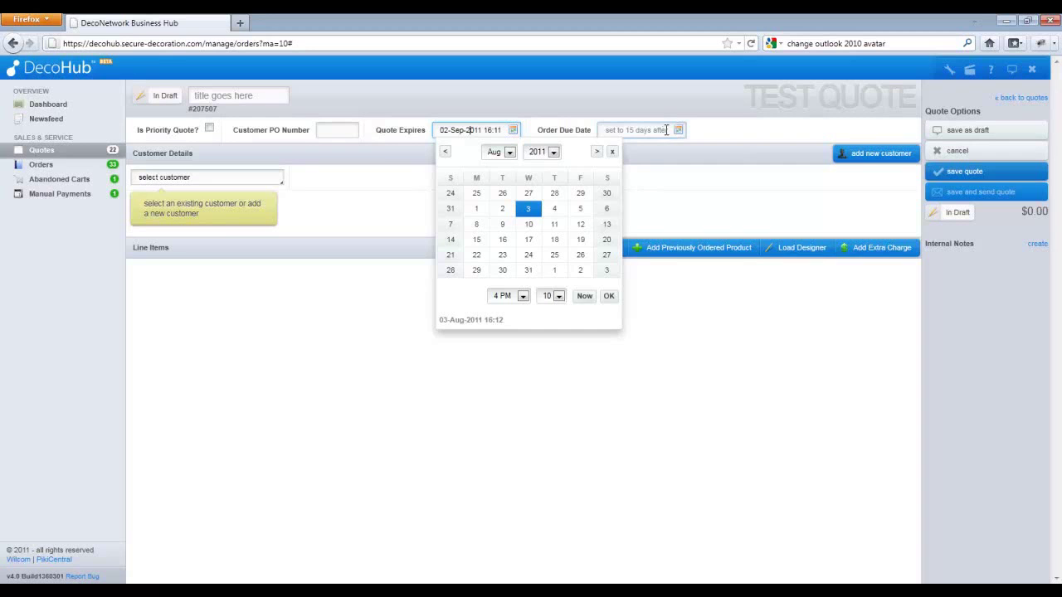
pyautogui.click(664, 130)
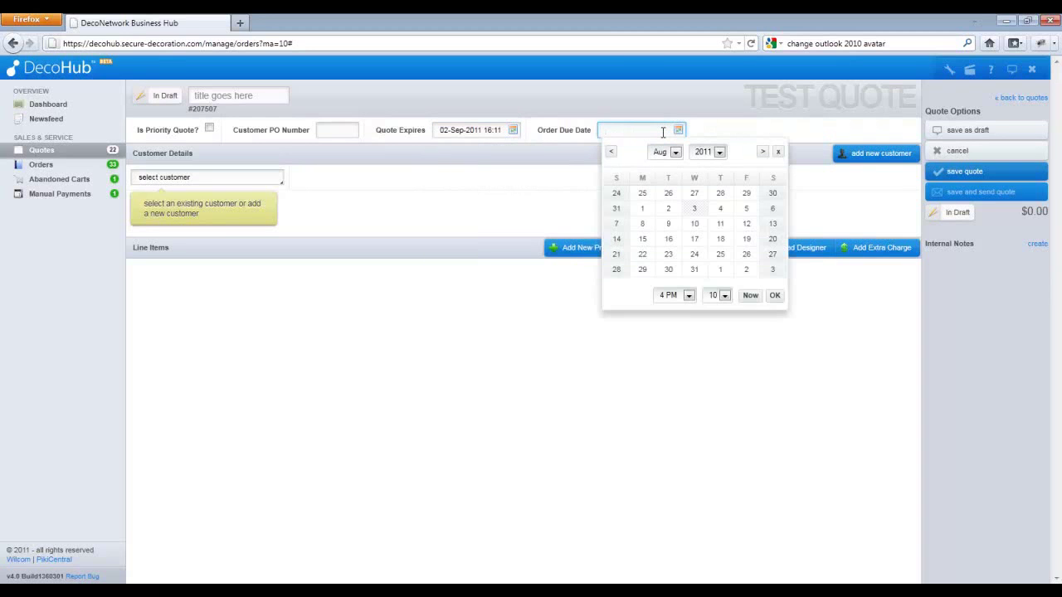
pyautogui.click(472, 242)
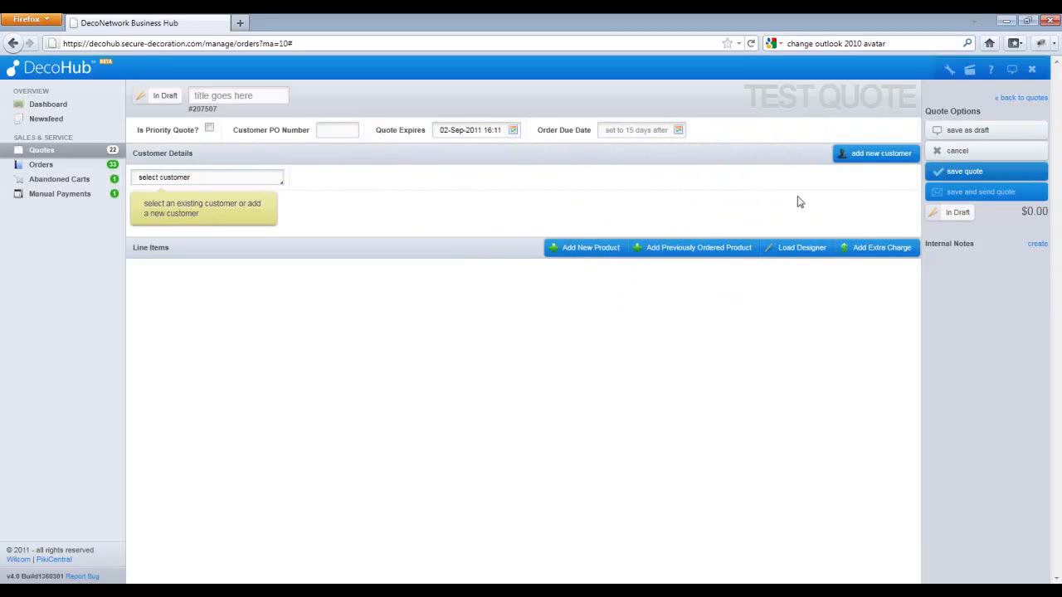
pyautogui.click(892, 160)
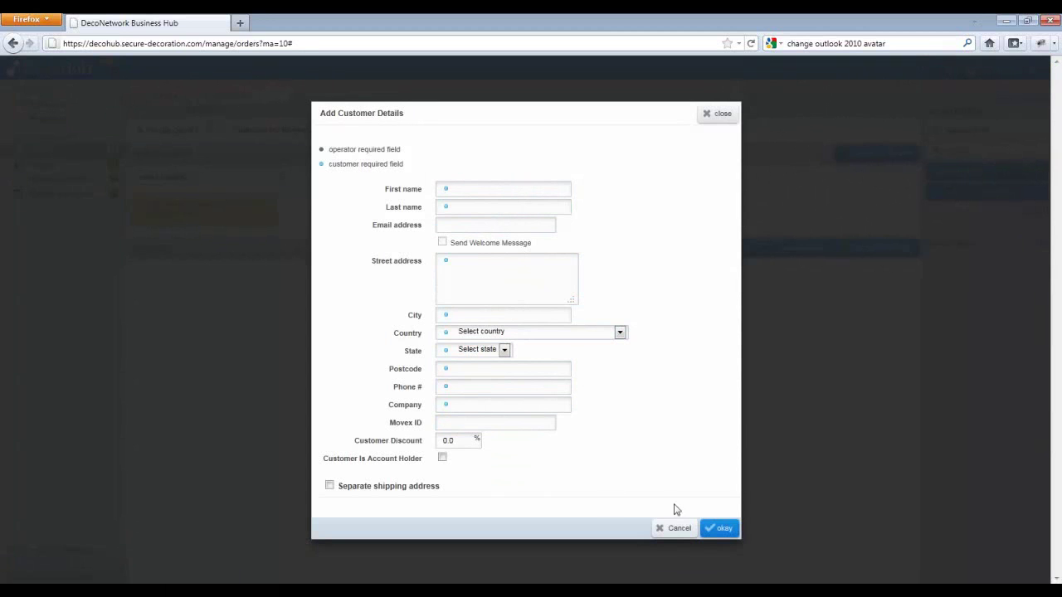
pyautogui.click(679, 529)
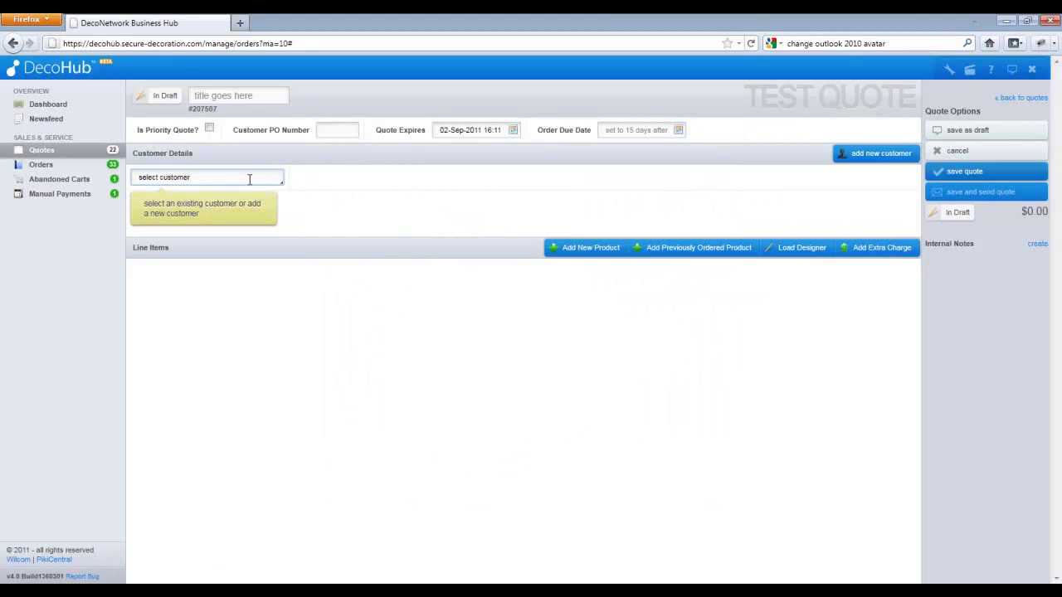
# Step: Filter the customer dropdown by surname down to the single Bakers Golf contact
pyautogui.click(249, 179)
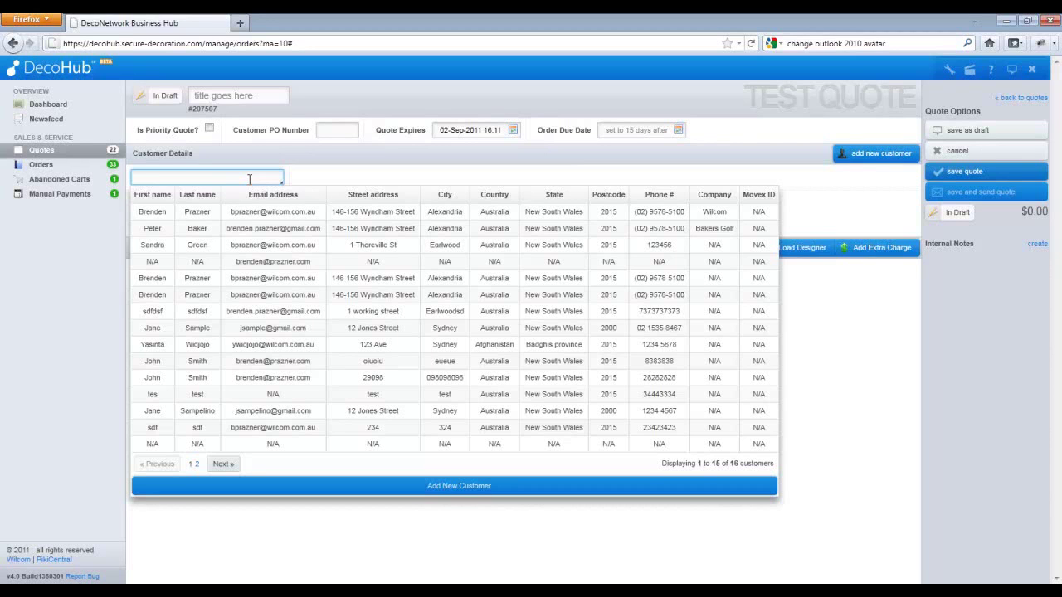
pyautogui.write('bak')
pyautogui.write('er')
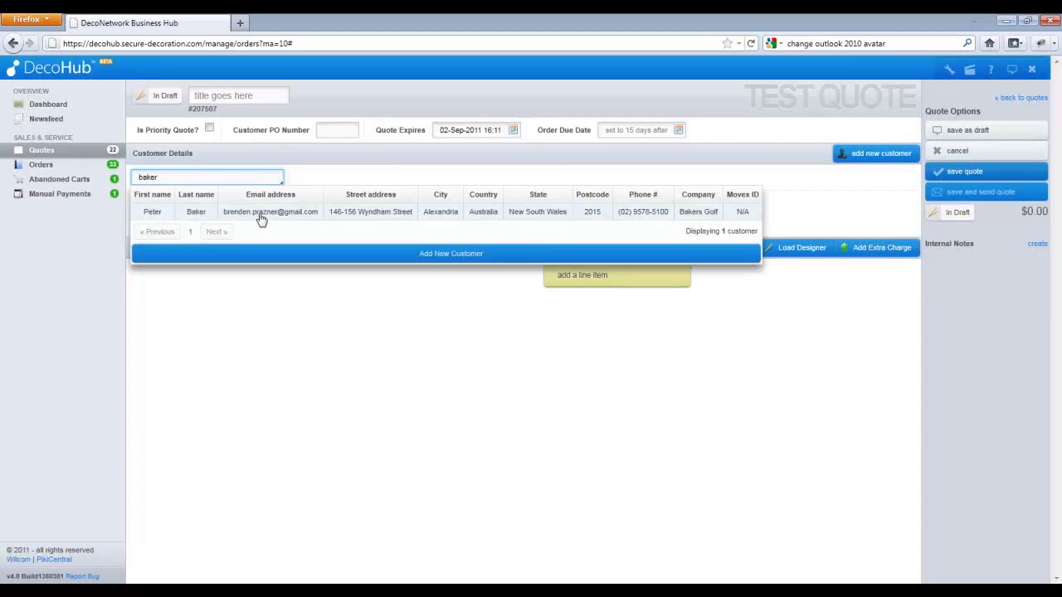
# Step: Assign the Bakers Golf customer, review their account, and bring up separate shipping details
pyautogui.click(260, 219)
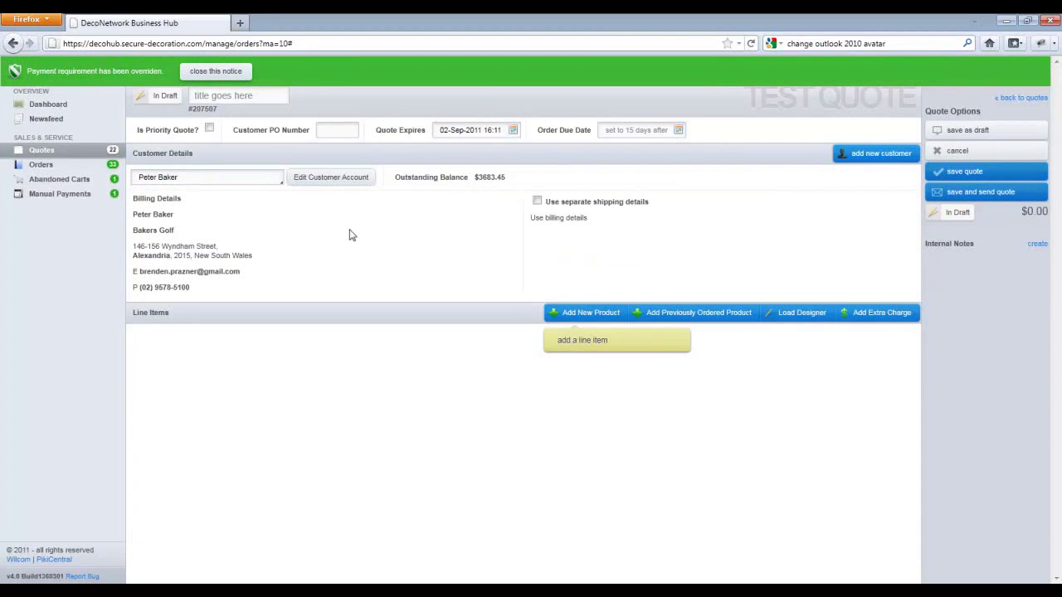
pyautogui.click(365, 180)
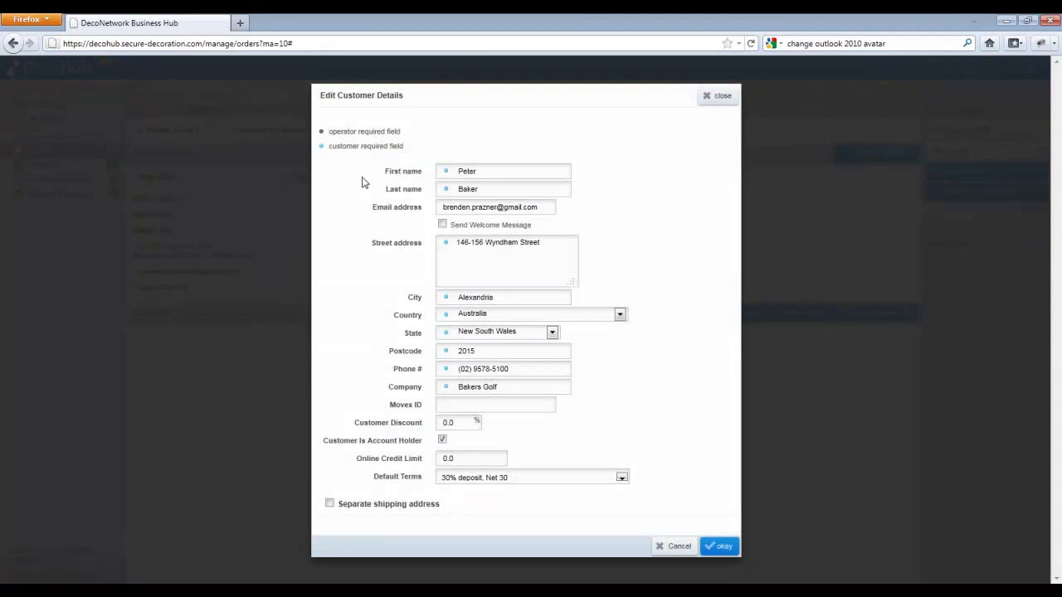
pyautogui.click(703, 99)
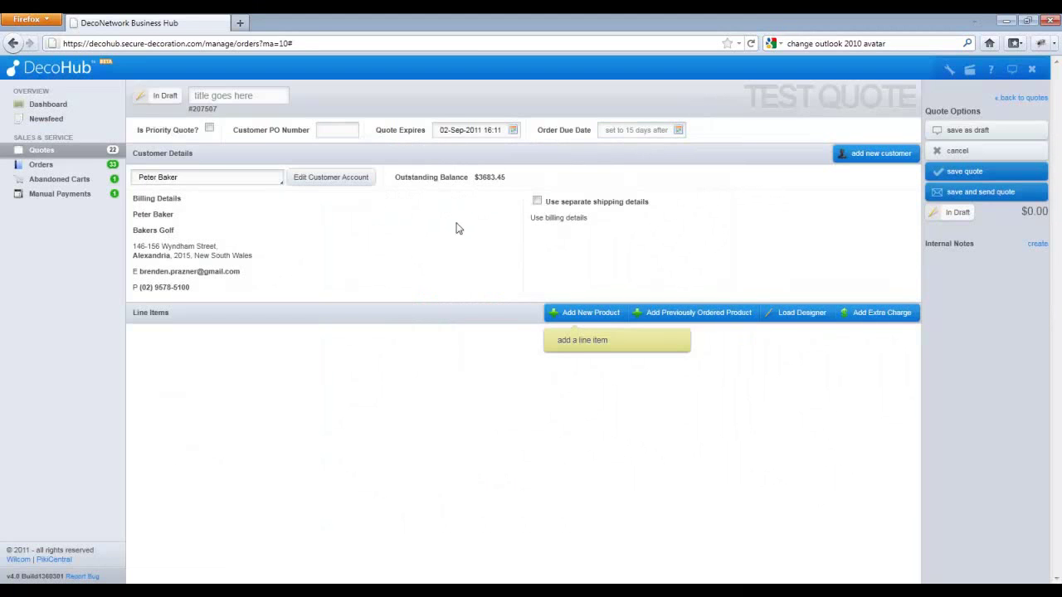
pyautogui.click(537, 201)
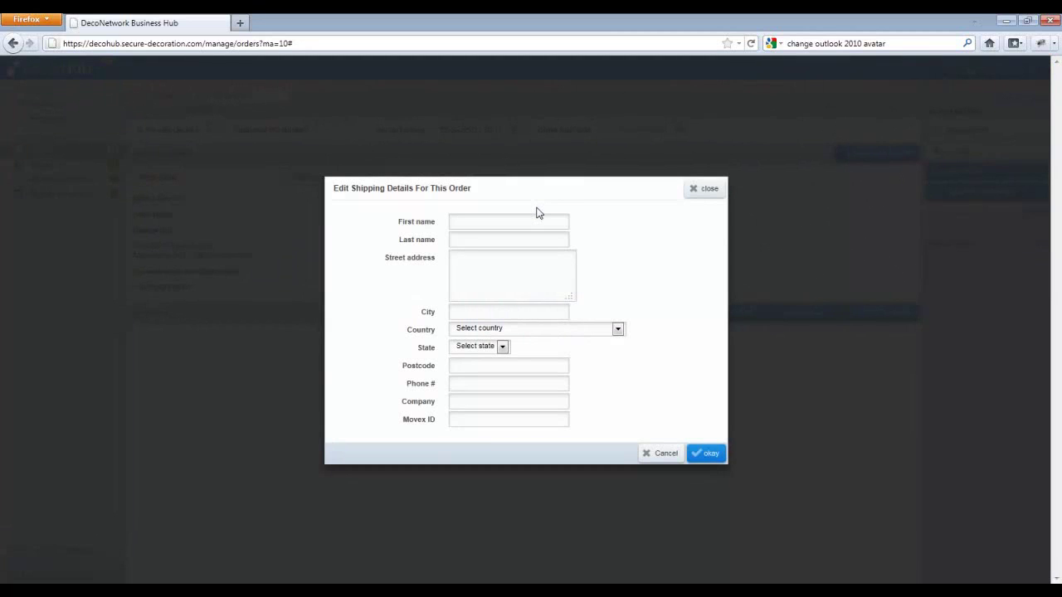
# Step: Dismiss Edit Shipping Details unchanged so the customer's billing address is used for shipping
pyautogui.click(704, 190)
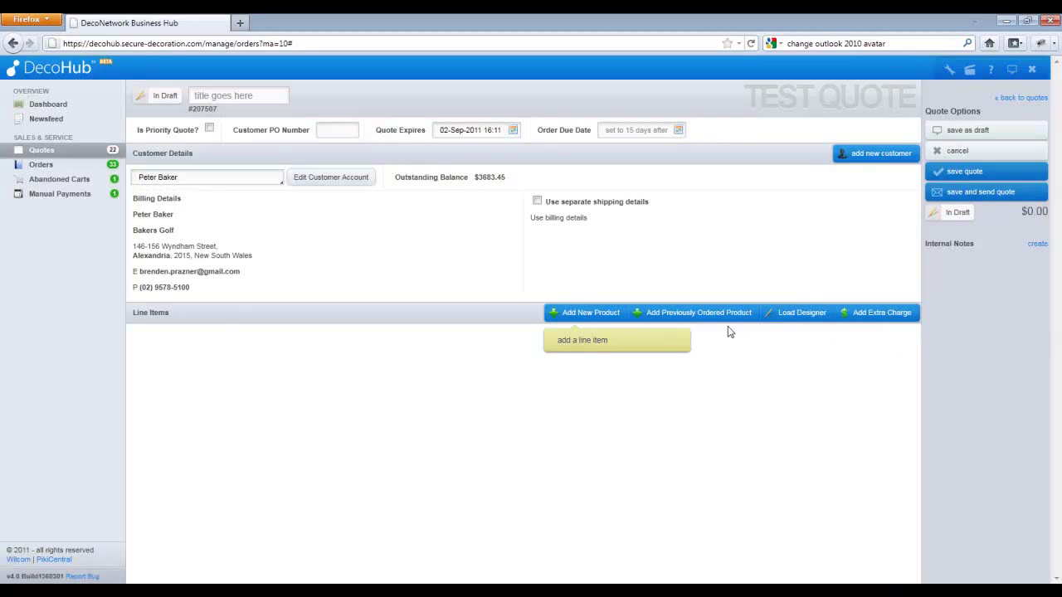
# Step: Add a blank product line item to quote #207507 with its product list offered
pyautogui.click(606, 320)
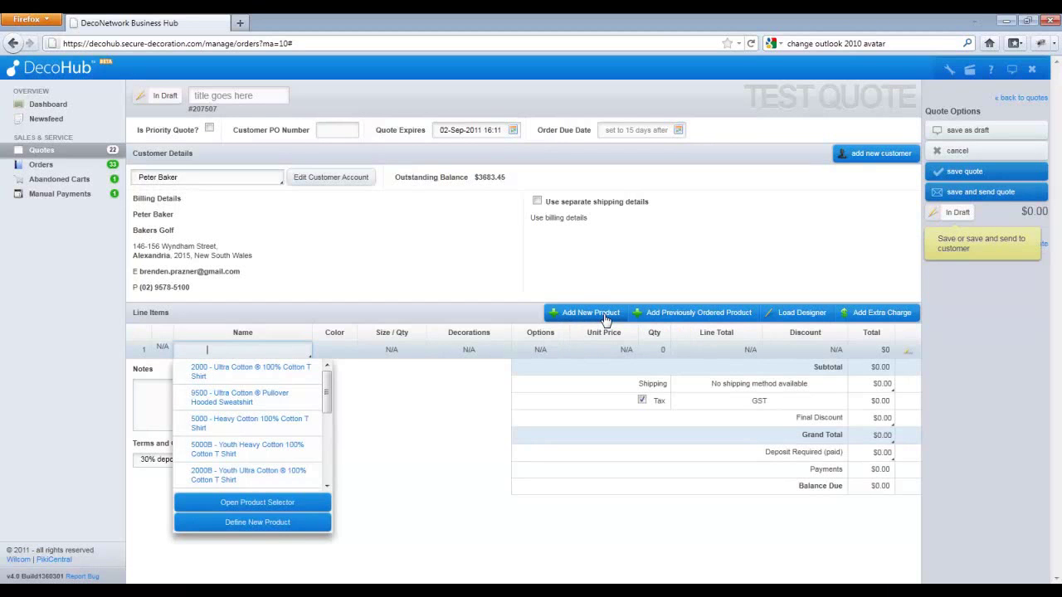